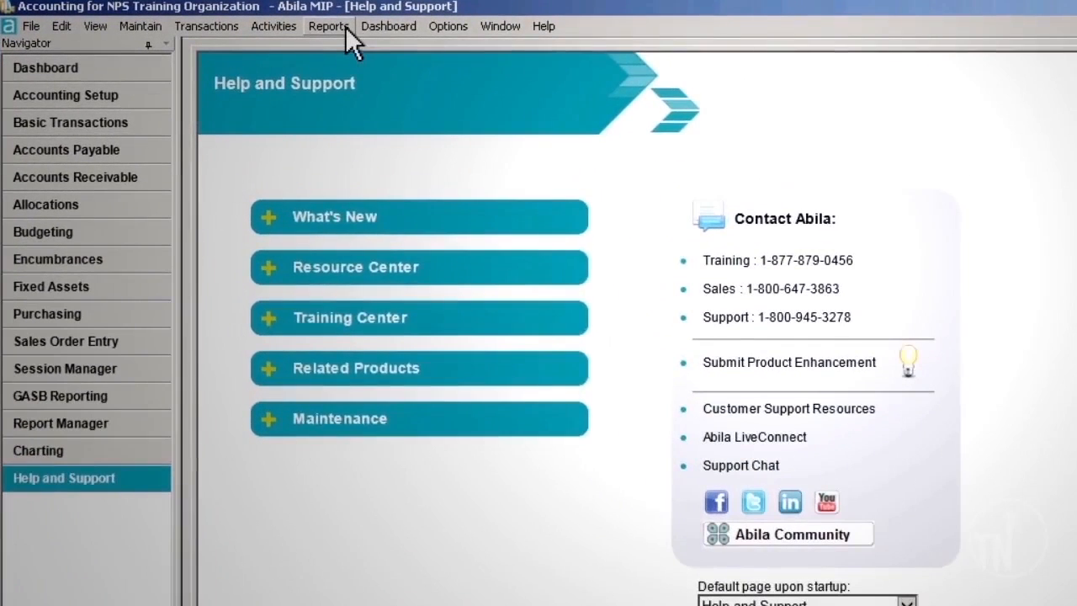
Open the Vendor Information list report and load the predefined <Default & 1099 Information> report.
left_click(294, 56)
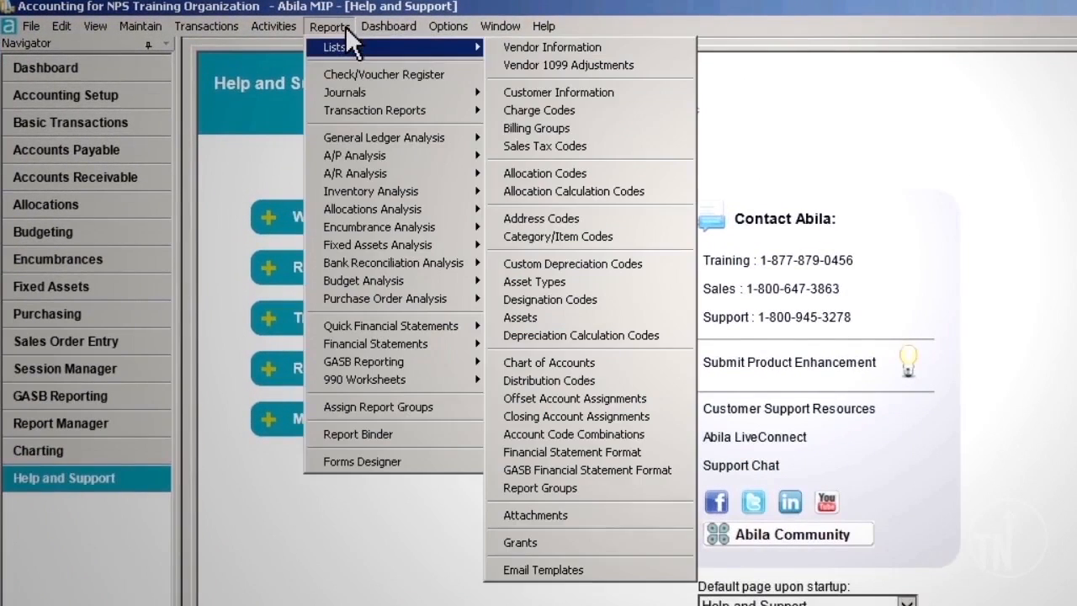
left_click(622, 61)
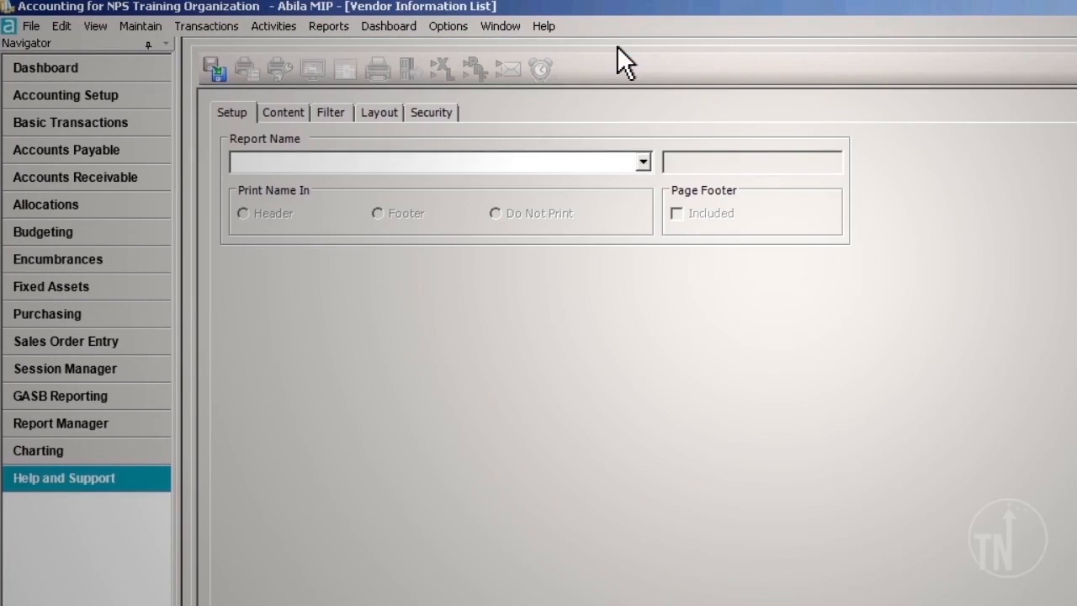
left_click(645, 164)
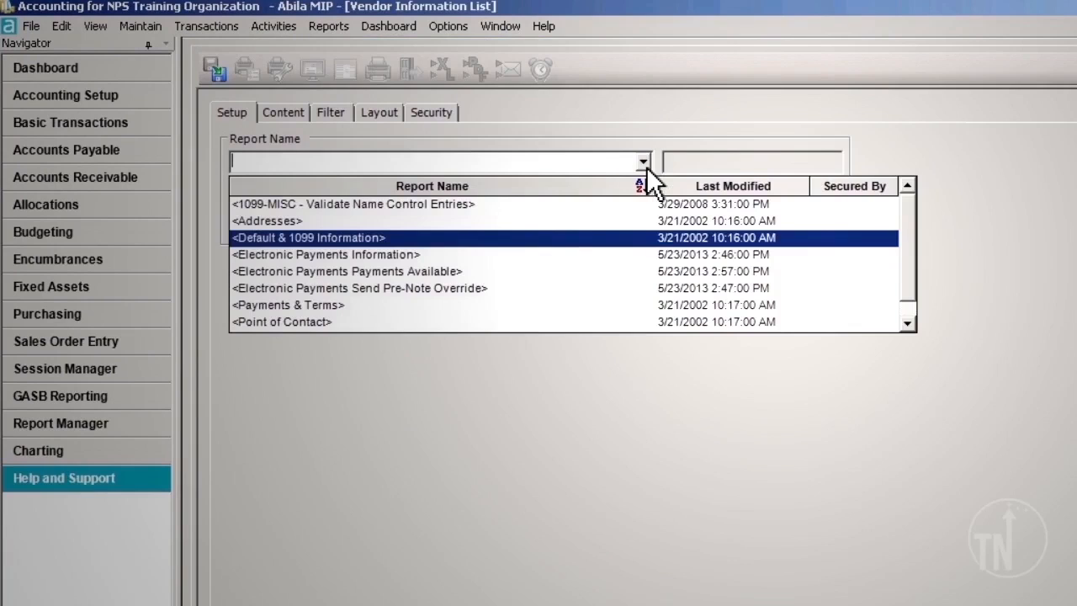
left_click(412, 237)
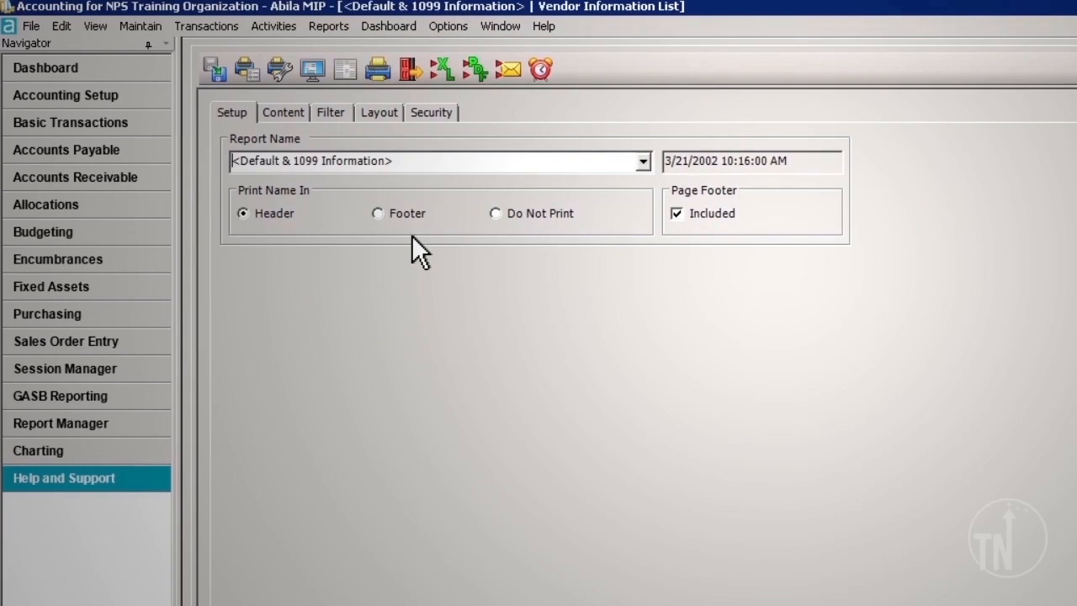
In the report body content, move the Issue 1099 column to the top of the selected columns and sort it descending.
left_click(303, 114)
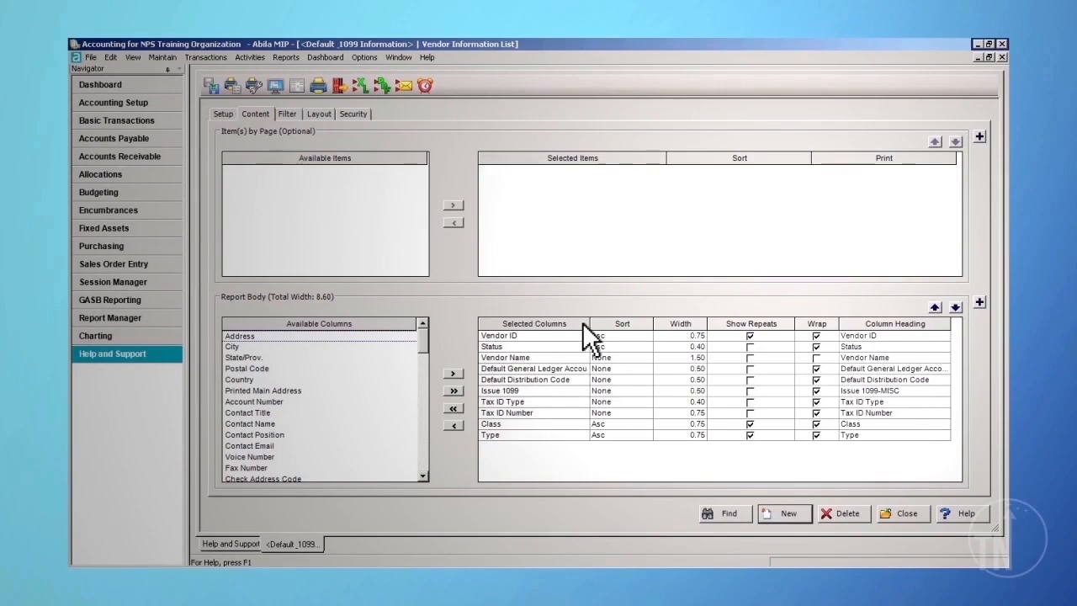
left_click(533, 392)
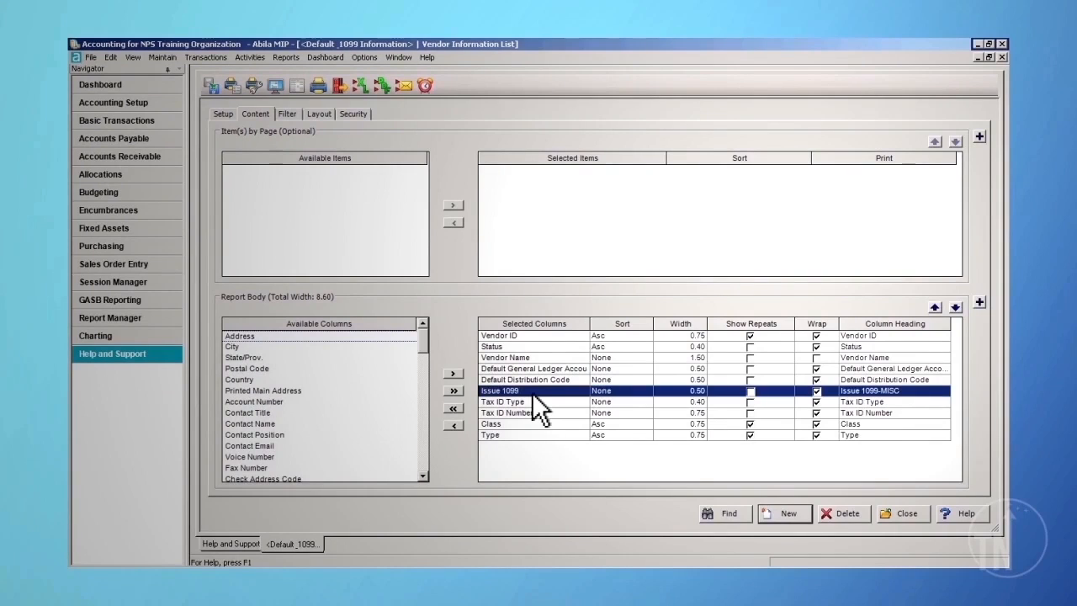
left_click(936, 308)
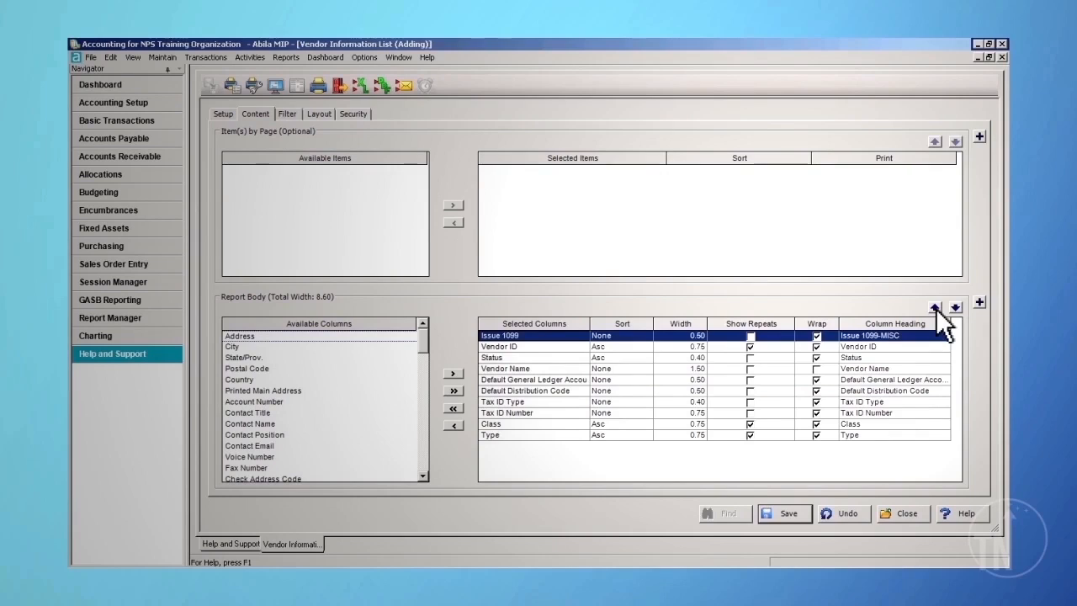
left_click(640, 336)
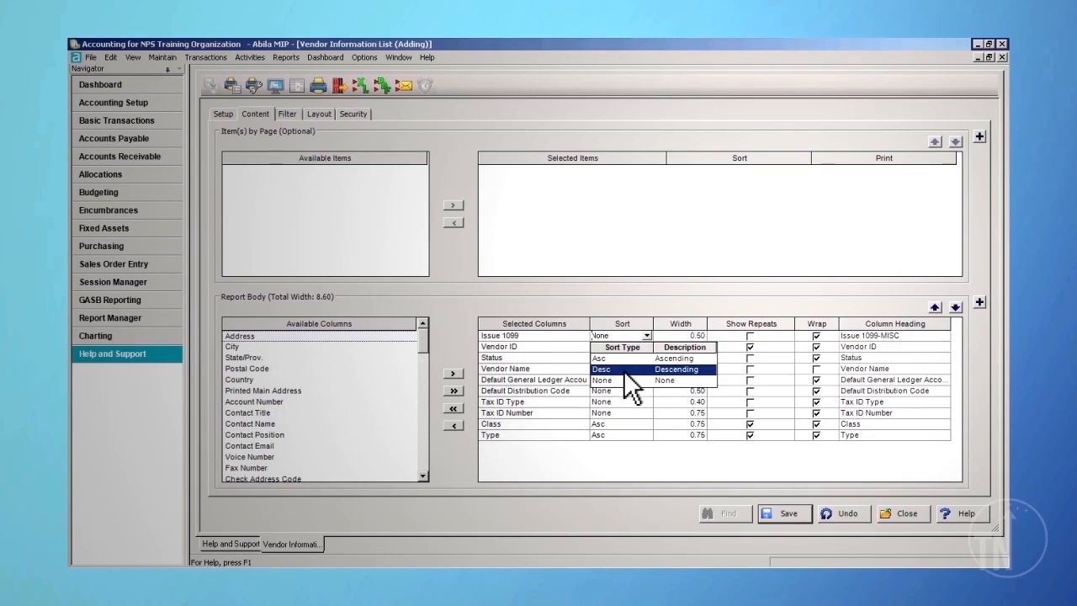
left_click(623, 370)
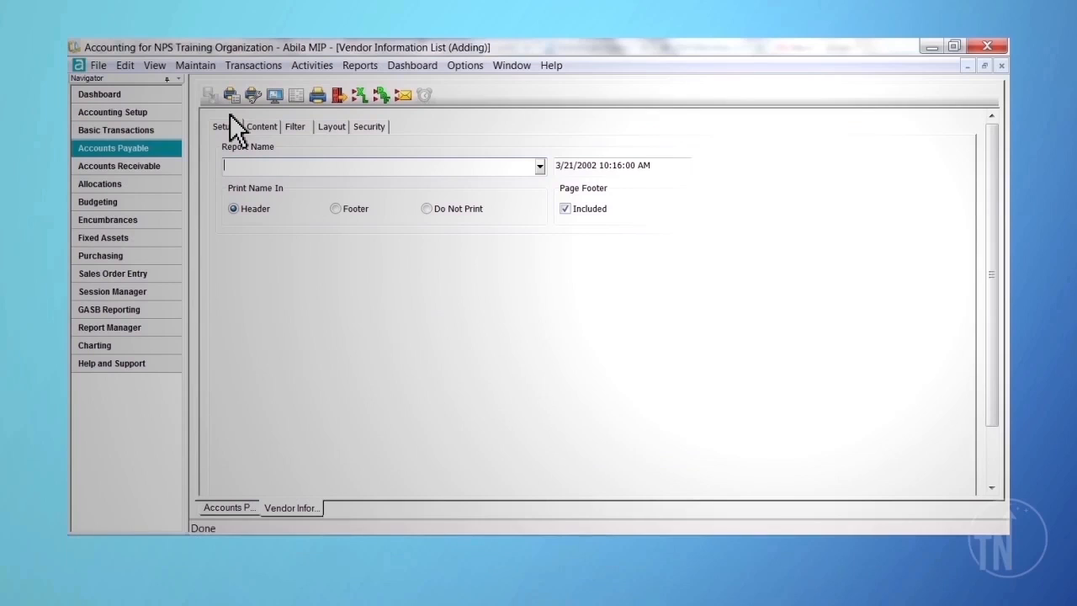
Name the vendor list report MCG 1099 Processing 2013 and print it.
type("MCG 1099 Processing 2013")
key("Return")
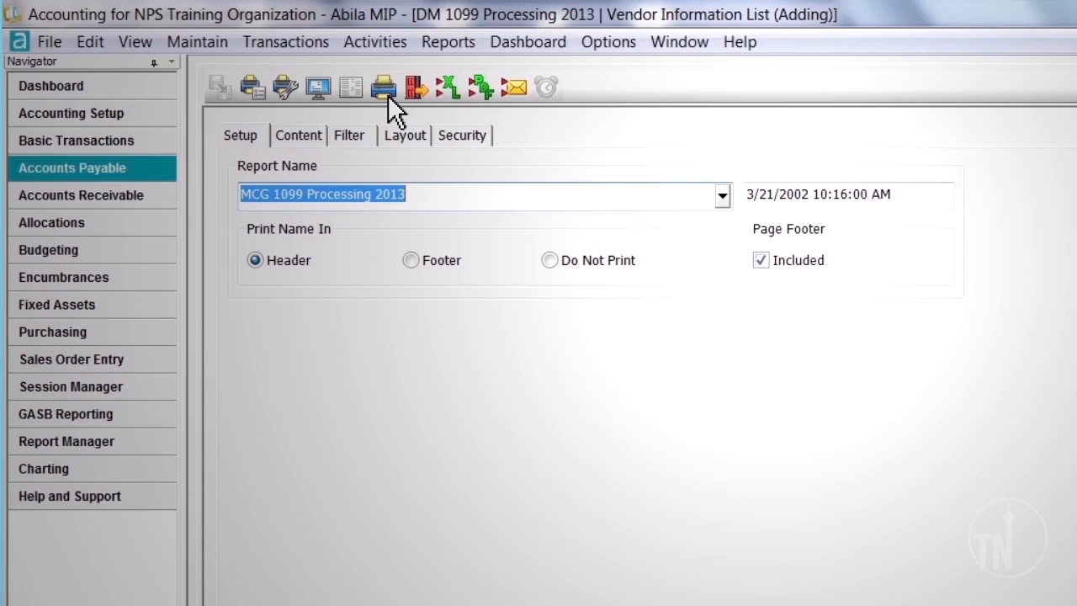
left_click(388, 95)
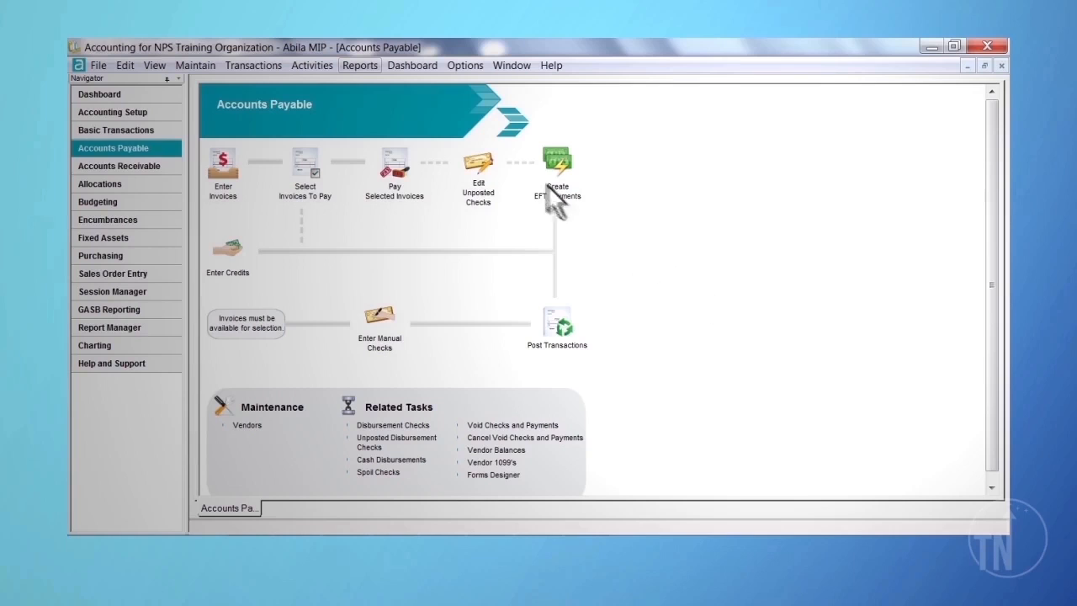
Open the Cash Journal report and load the predefined <1099 Summarized Vendor Totals Report>.
left_click(372, 67)
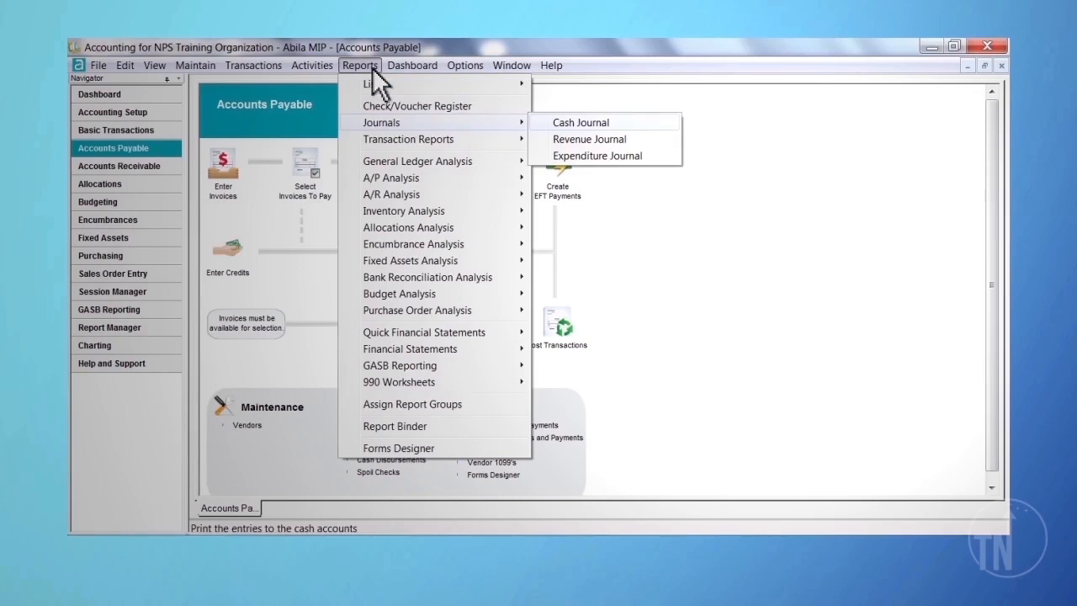
left_click(639, 123)
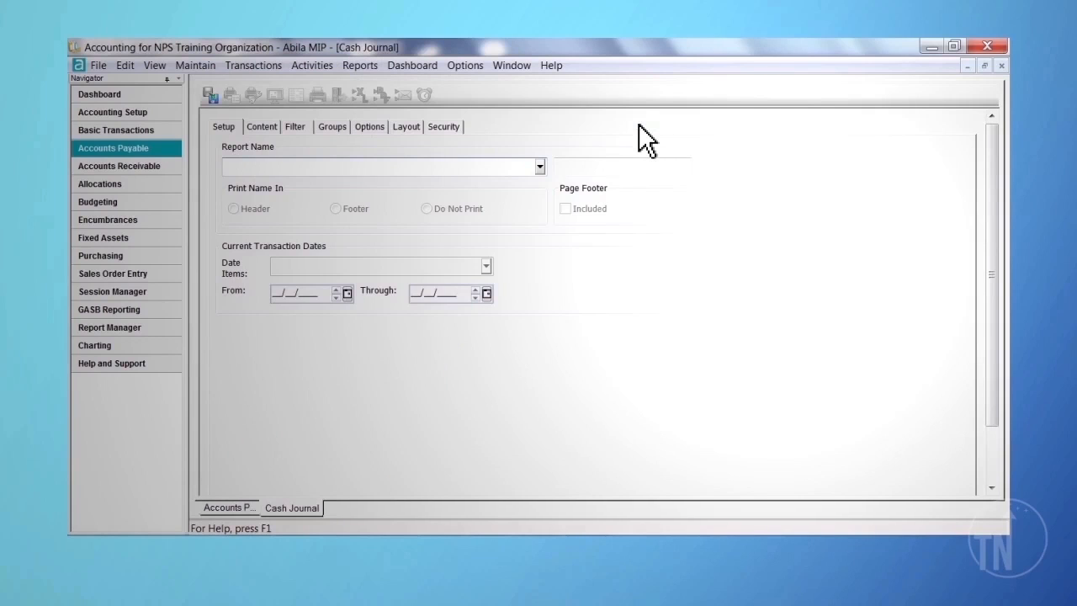
left_click(539, 166)
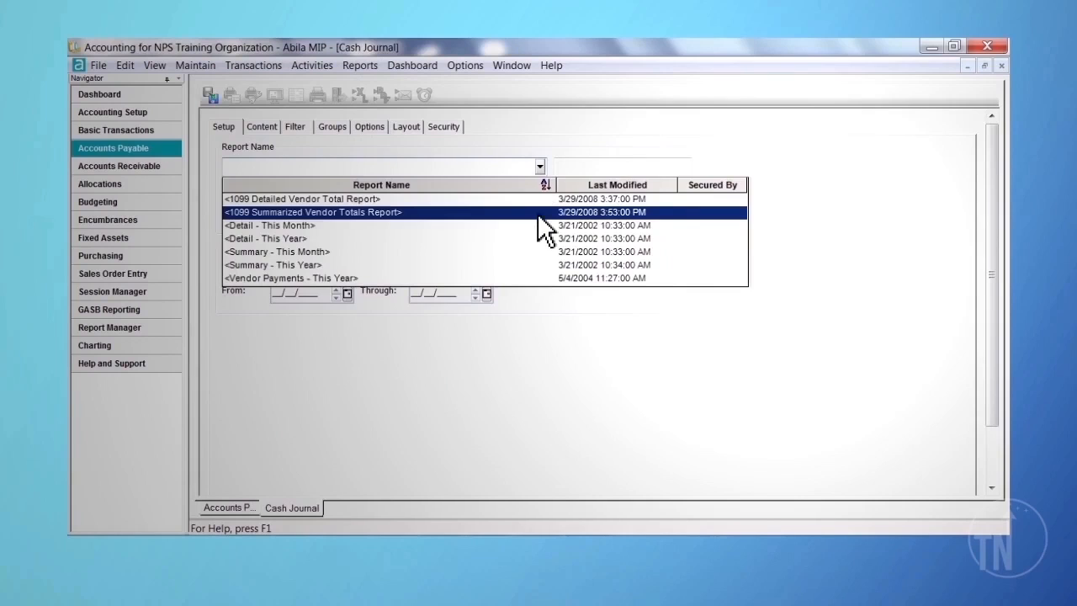
left_click(538, 212)
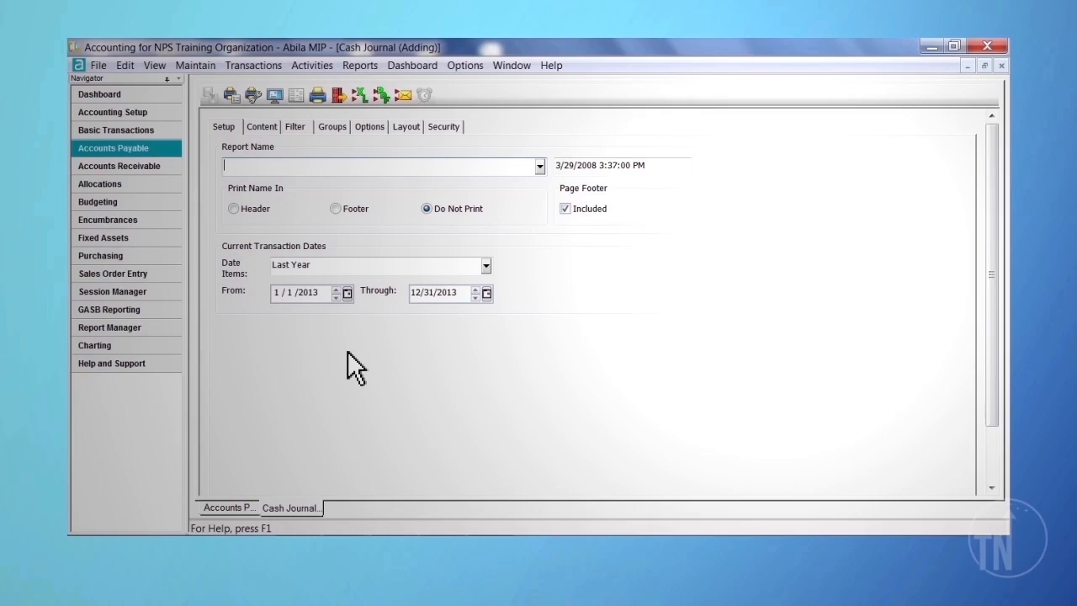
Name the cash journal report MCG 1099 Processing 2013 and remove its Vendor Issue 1099 filter.
type("MCG 1099 Processing 2013")
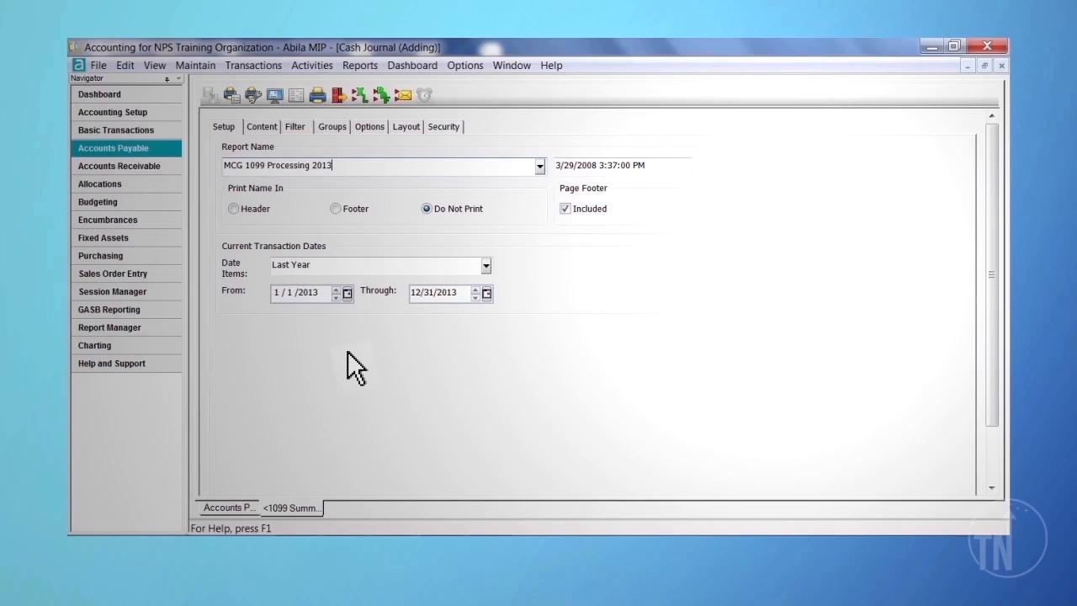
left_click(304, 132)
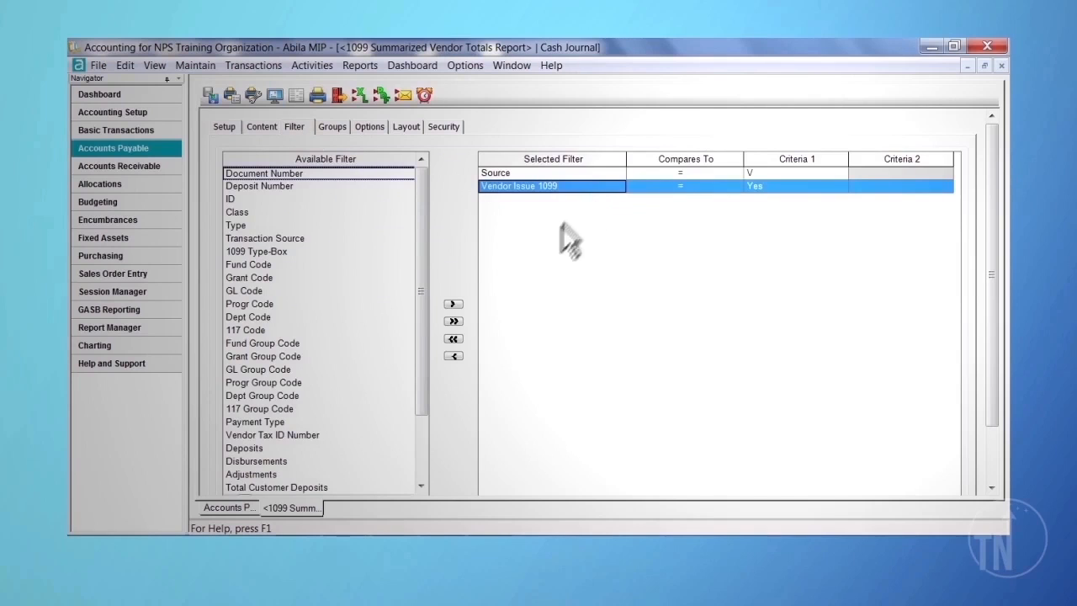
left_click(462, 358)
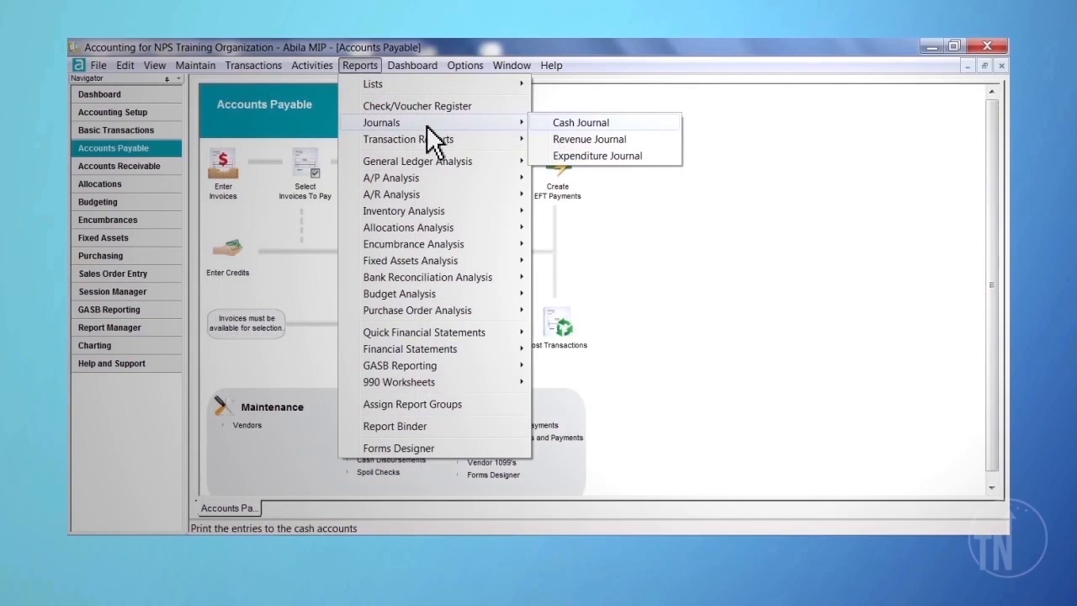
Open the Cash Journal report again and load the predefined <1099 Detailed Vendor Total Report>.
left_click(627, 125)
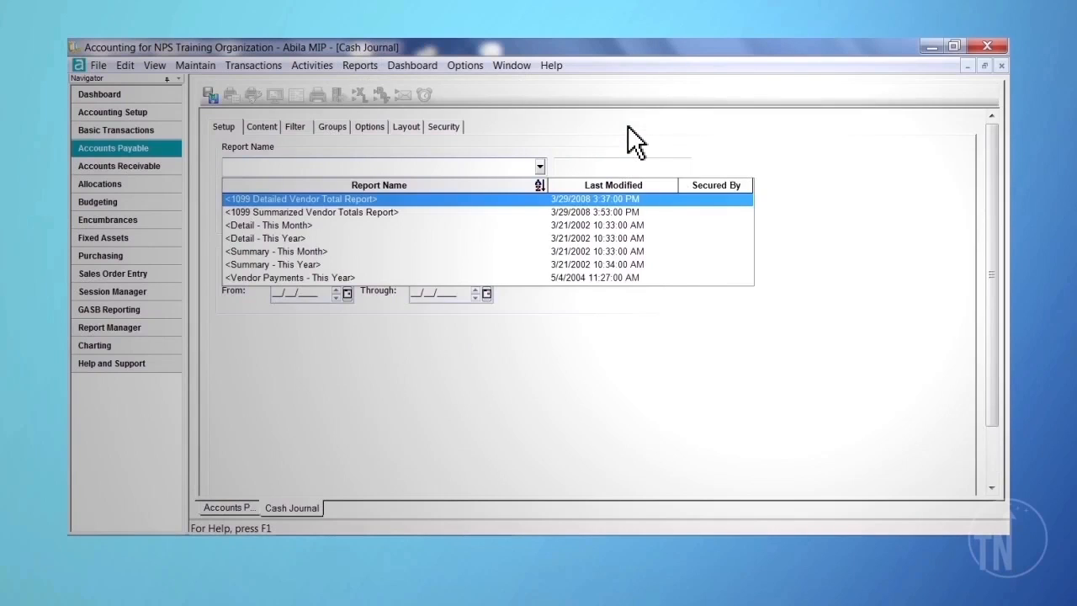
left_click(427, 203)
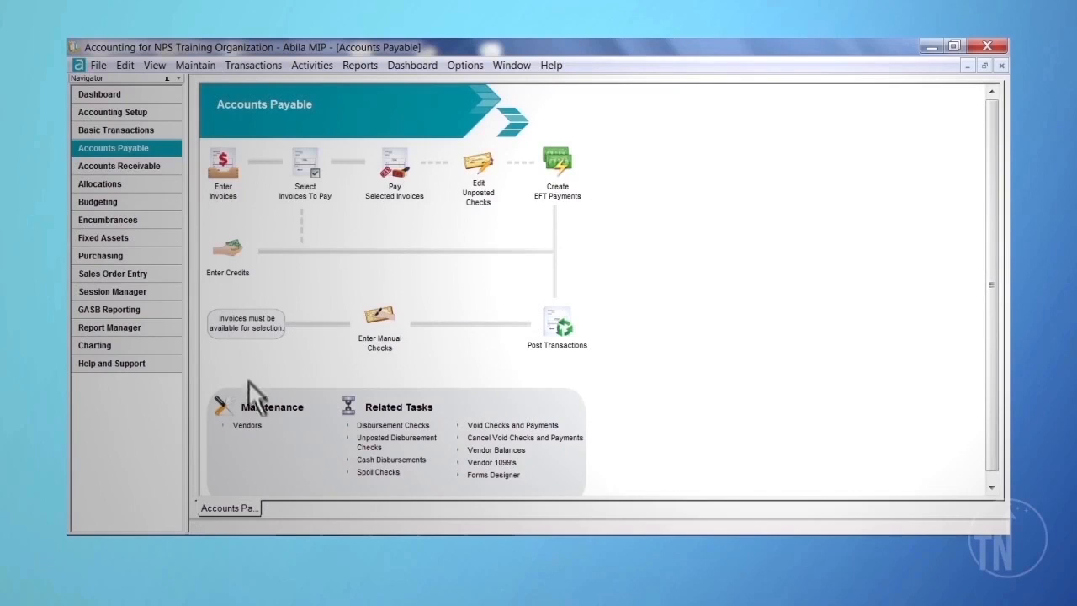
Search the vendor maintenance list for ABC, open the ABC Office Supply record and show its 1099 information.
left_click(262, 426)
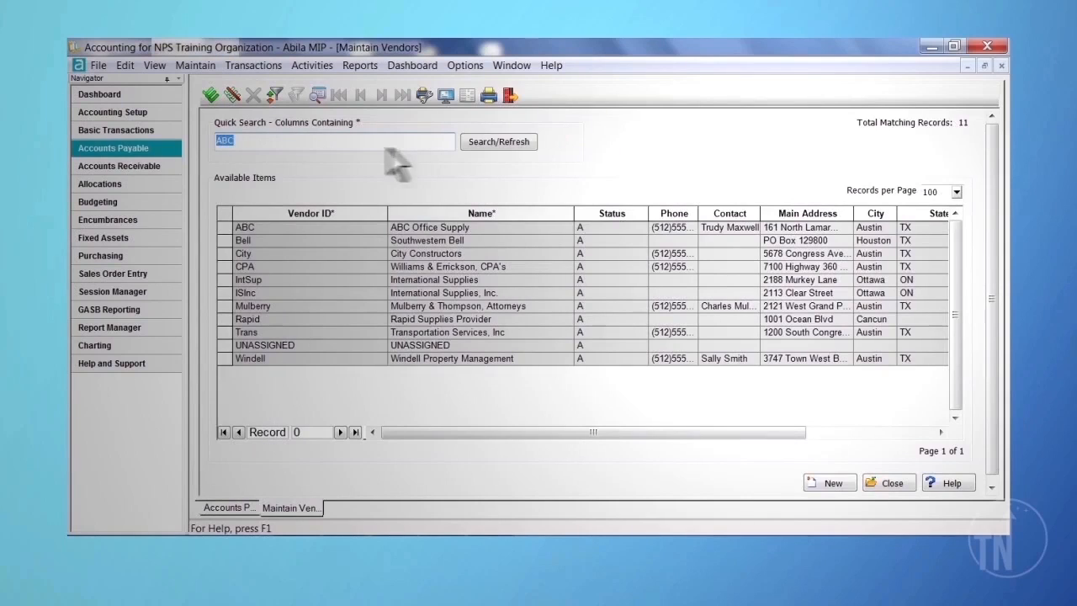
left_click(519, 149)
double_click(361, 228)
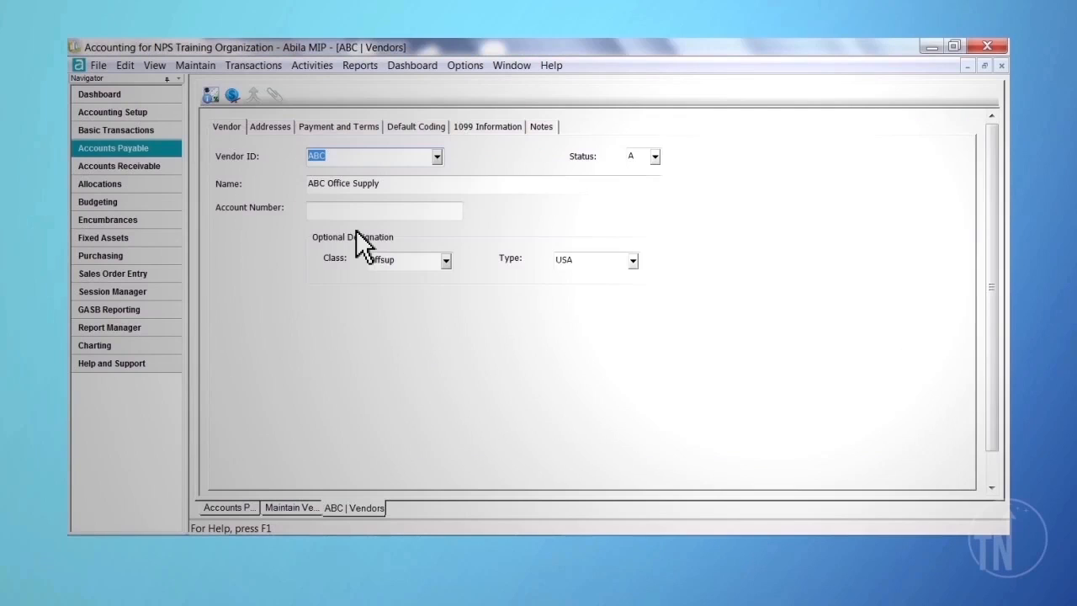
left_click(519, 129)
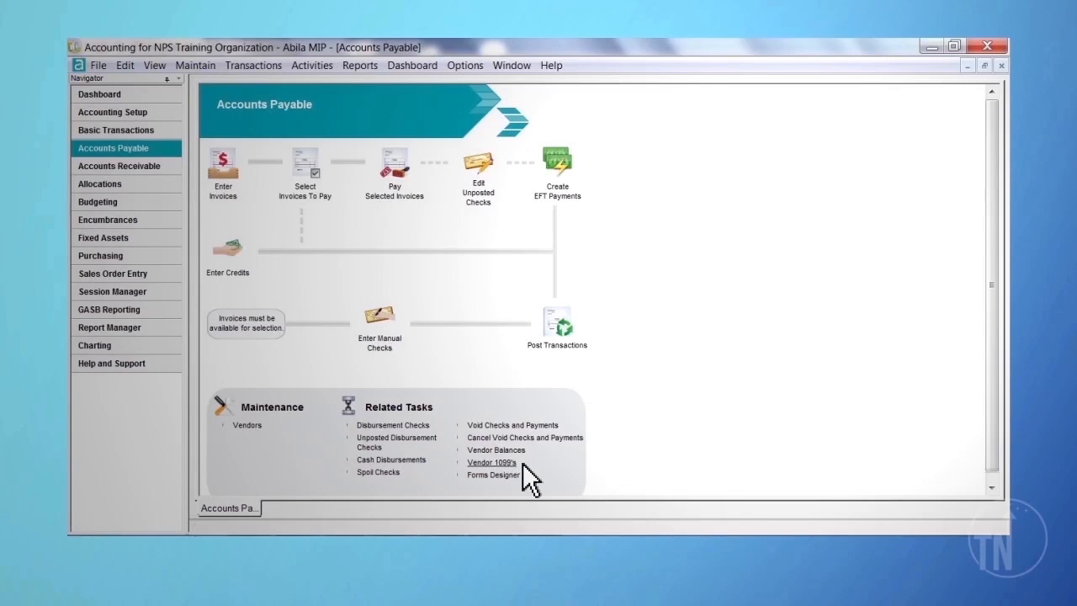
Open the Vendor 1099's forms from Accounts Payable and select form type New with the 2013 1099-MISC form.
left_click(496, 463)
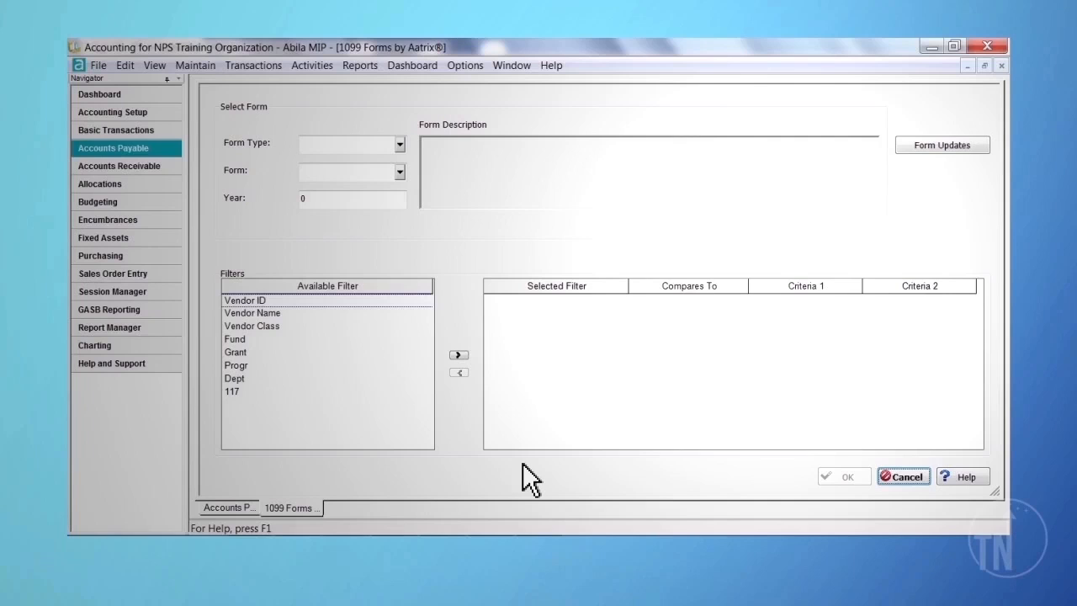
left_click(399, 145)
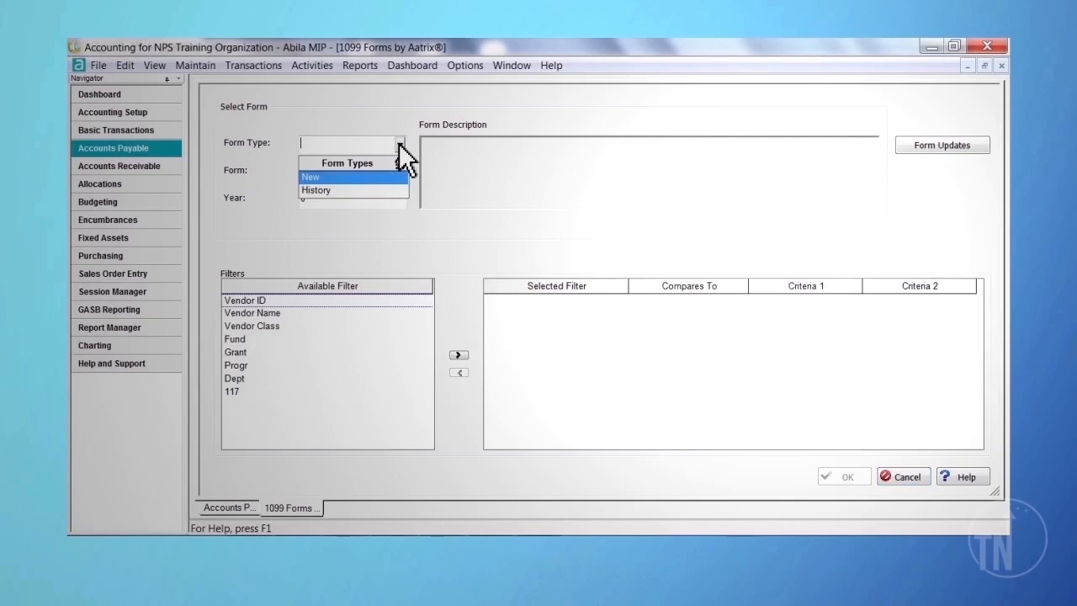
left_click(360, 179)
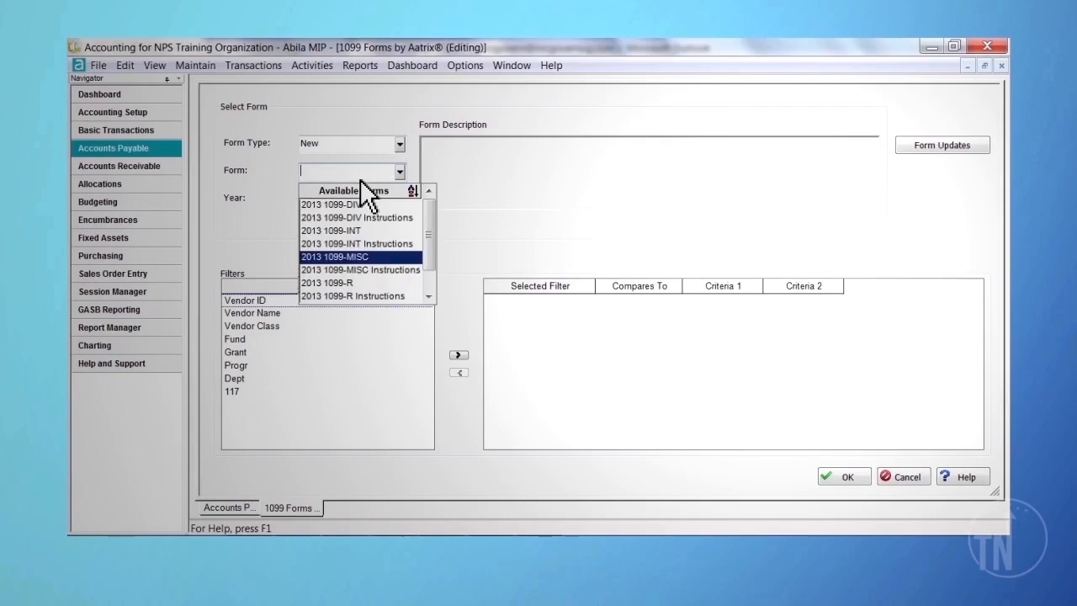
left_click(389, 261)
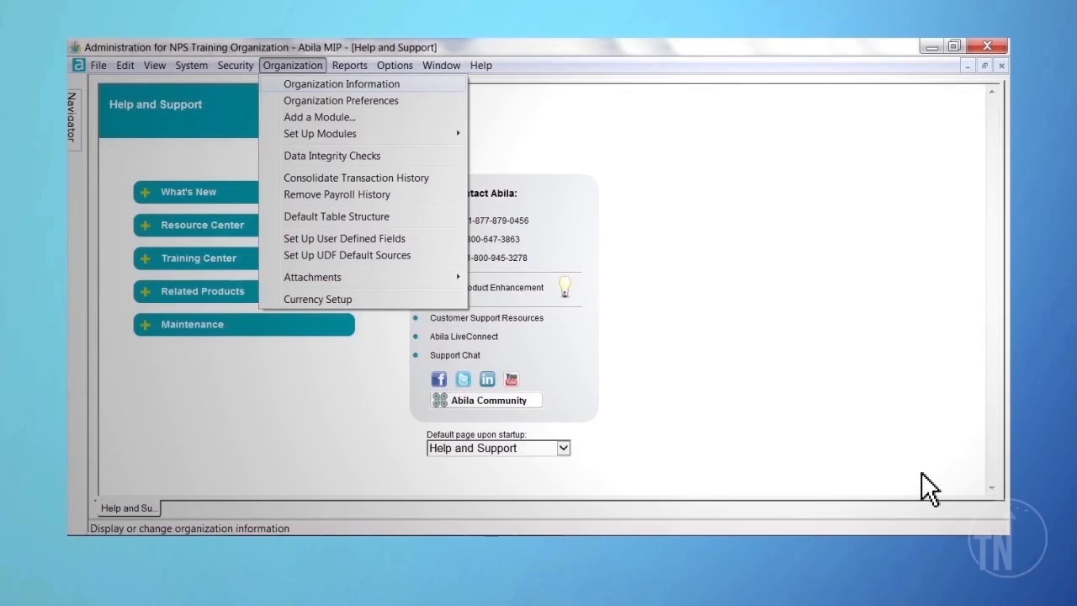
Switch to the Administration module and open the Organization Information of NPS Training Organization.
left_click(407, 85)
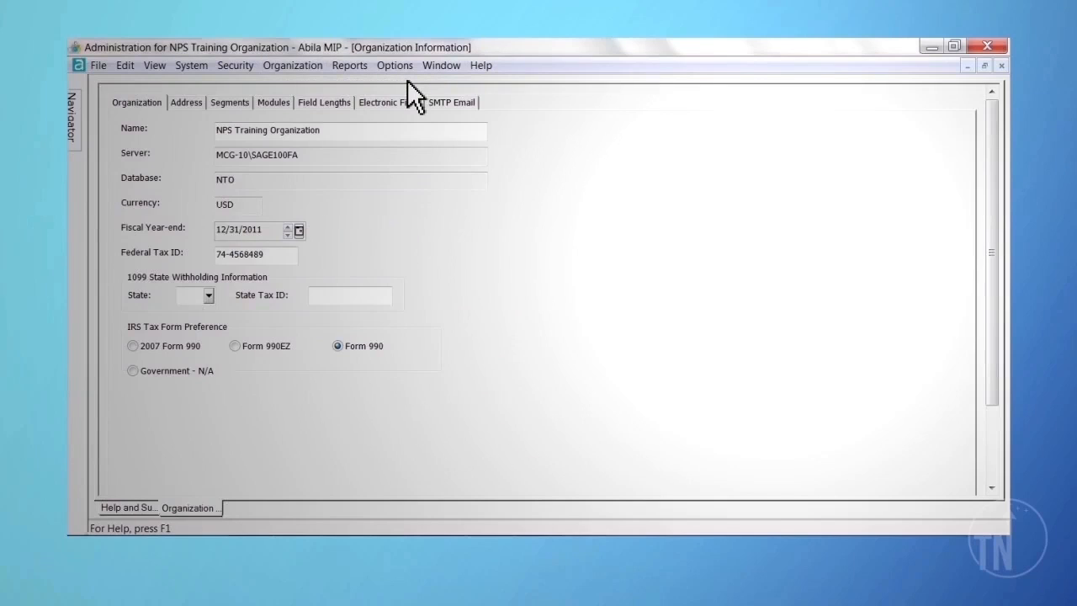